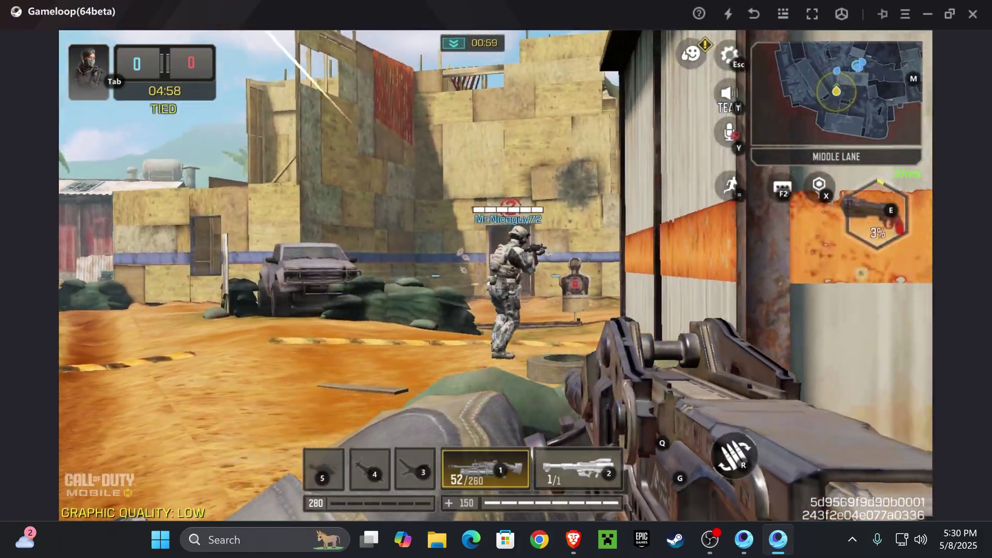
Fire at the enemies near the doorway in the Call of Duty: Mobile match
{"action": "left_click", "coordinate": [495, 277]}
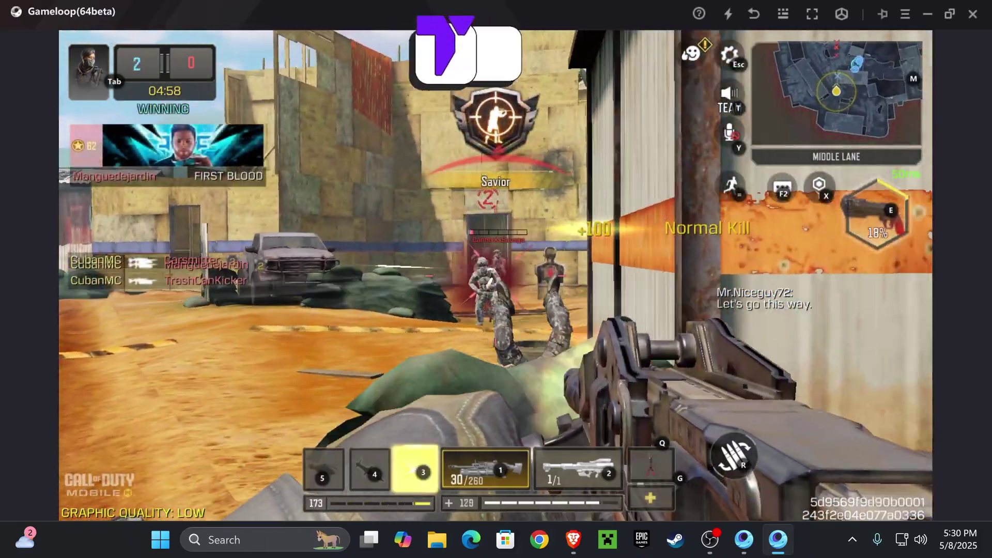
{"action": "left_click", "coordinate": [495, 277]}
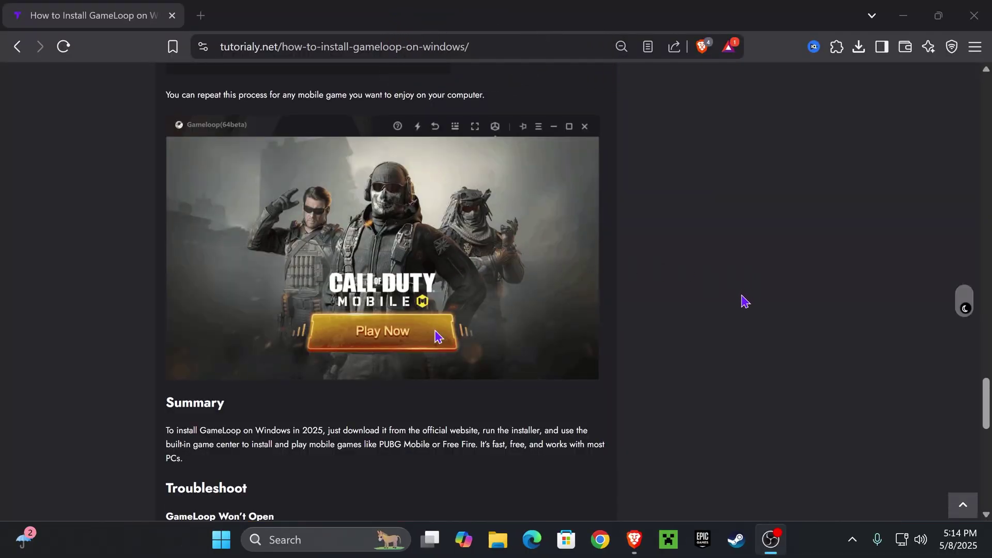
Look through the GameLoop installation guide, from its title and introduction to the download and install sections
{"action": "scroll", "coordinate": [743, 316], "scroll_direction": "up", "scroll_amount": 20}
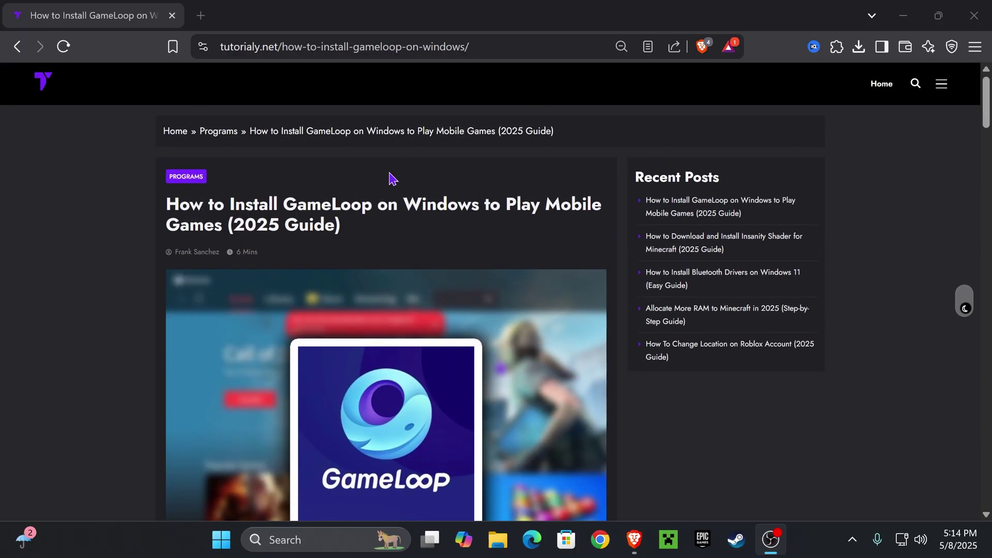
{"action": "left_click_drag", "start_coordinate": [301, 201], "coordinate": [394, 206]}
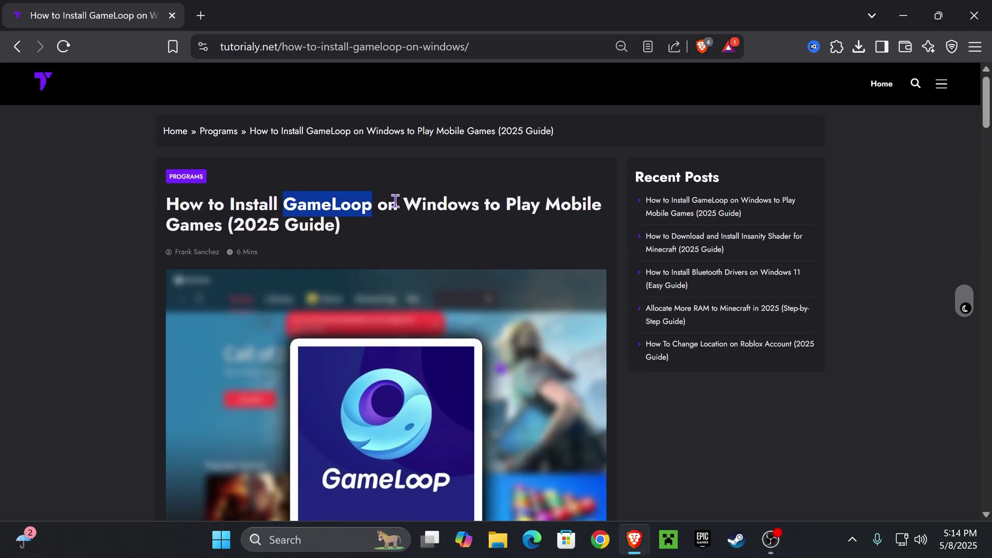
{"action": "scroll", "coordinate": [462, 221], "scroll_direction": "down", "scroll_amount": 2}
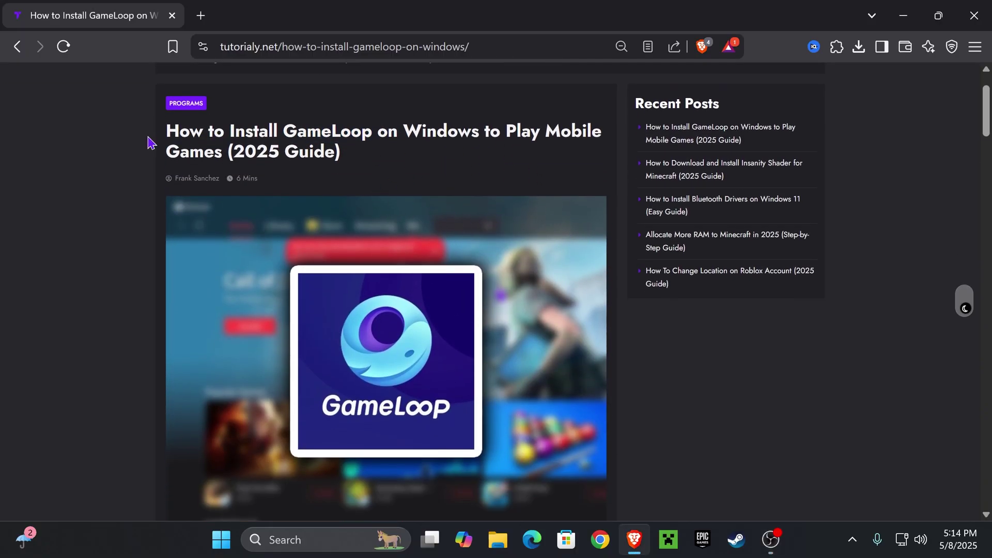
{"action": "scroll", "coordinate": [365, 231], "scroll_direction": "down", "scroll_amount": 20}
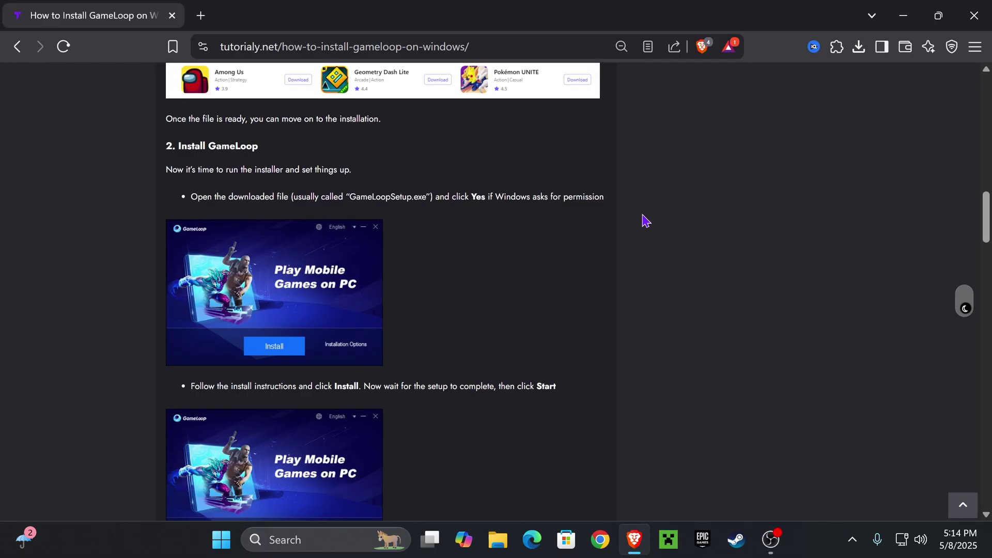
{"action": "scroll", "coordinate": [594, 269], "scroll_direction": "up", "scroll_amount": 15}
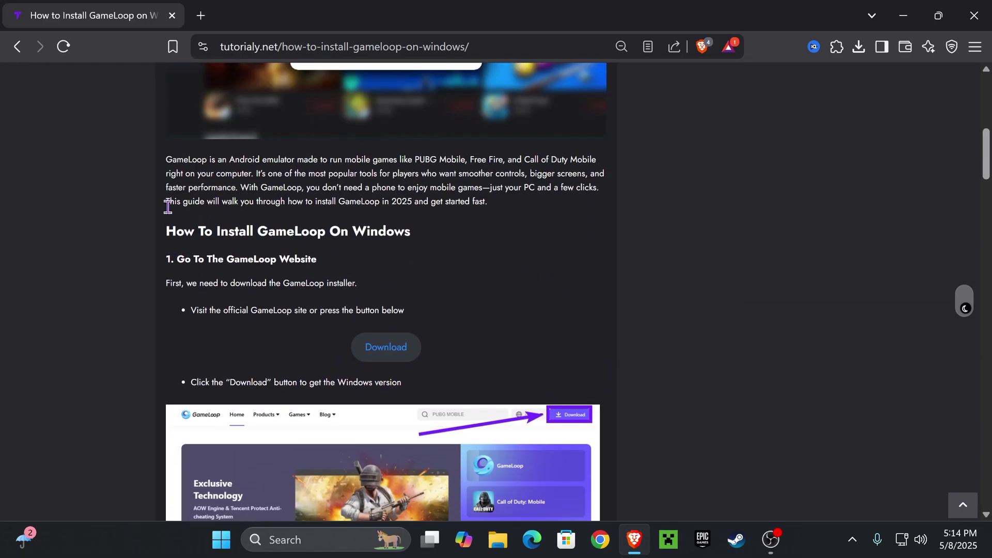
{"action": "left_click_drag", "start_coordinate": [166, 231], "coordinate": [411, 227]}
{"action": "left_click", "coordinate": [411, 227]}
{"action": "scroll", "coordinate": [517, 257], "scroll_direction": "down", "scroll_amount": 18}
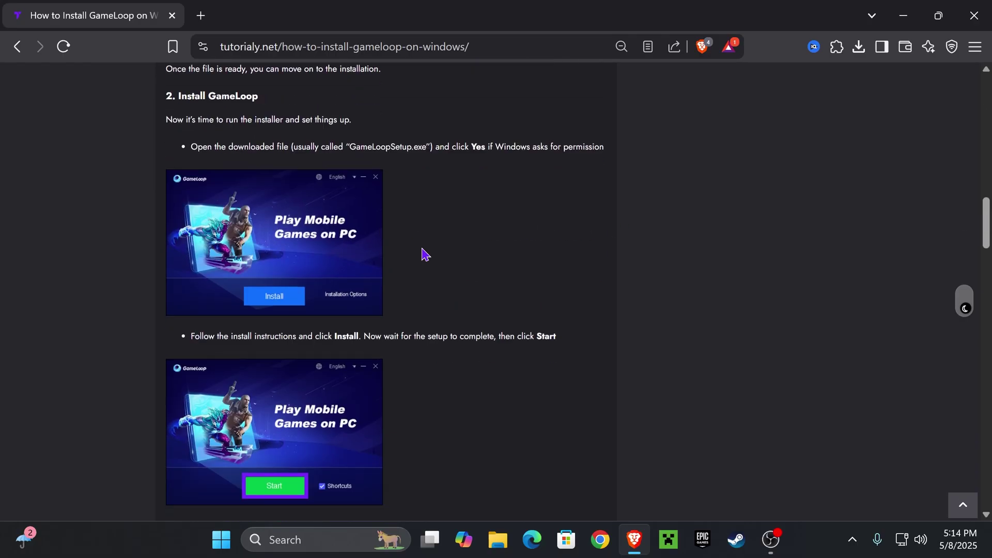
{"action": "scroll", "coordinate": [465, 264], "scroll_direction": "up", "scroll_amount": 5}
{"action": "scroll", "coordinate": [476, 257], "scroll_direction": "up", "scroll_amount": 12}
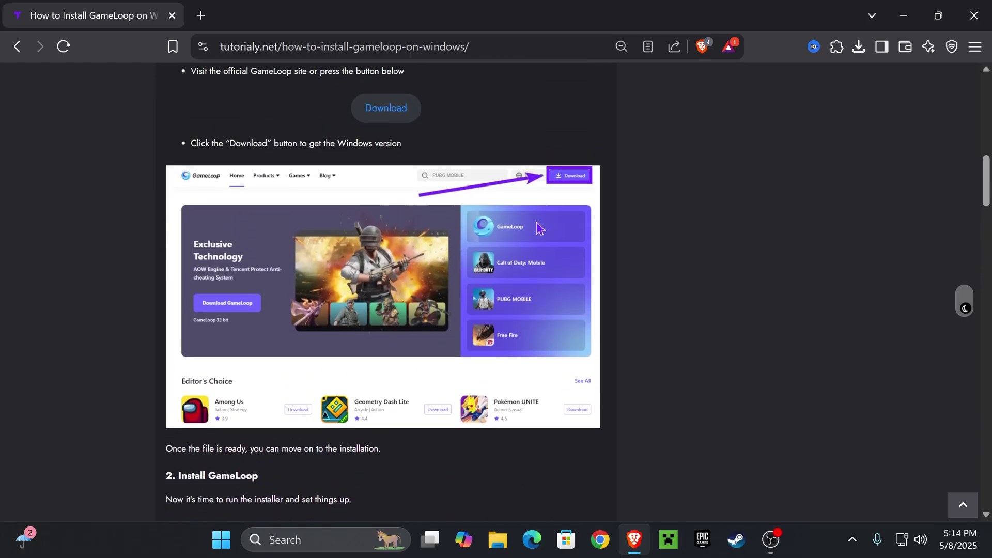
{"action": "scroll", "coordinate": [489, 209], "scroll_direction": "up", "scroll_amount": 3}
{"action": "scroll", "coordinate": [429, 209], "scroll_direction": "down", "scroll_amount": 3}
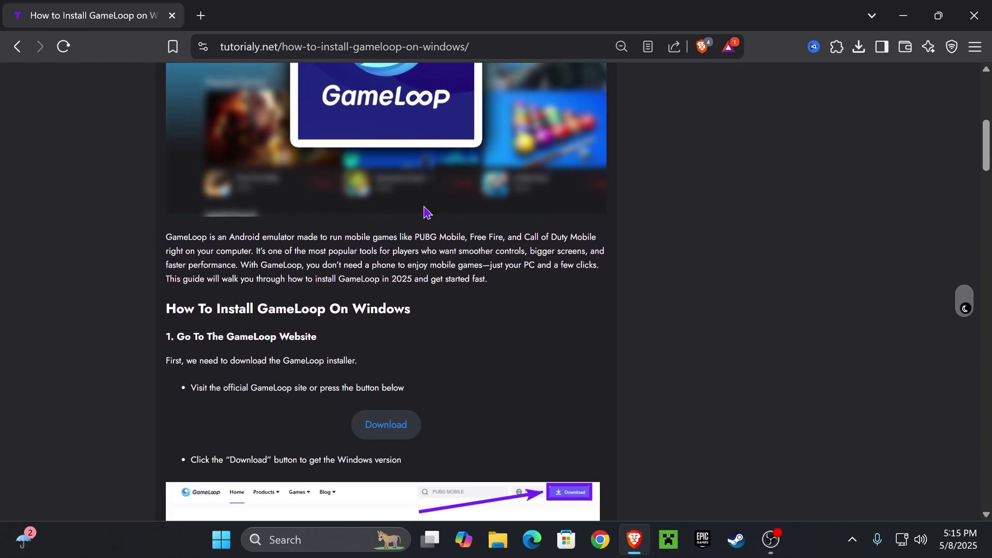
Go to the official GameLoop website from the guide's first section and save the Windows installer in the Downloads folder
{"action": "left_click_drag", "start_coordinate": [163, 339], "coordinate": [326, 342]}
{"action": "left_click", "coordinate": [325, 341]}
{"action": "scroll", "coordinate": [343, 324], "scroll_direction": "down", "scroll_amount": 1}
{"action": "left_click", "coordinate": [386, 348]}
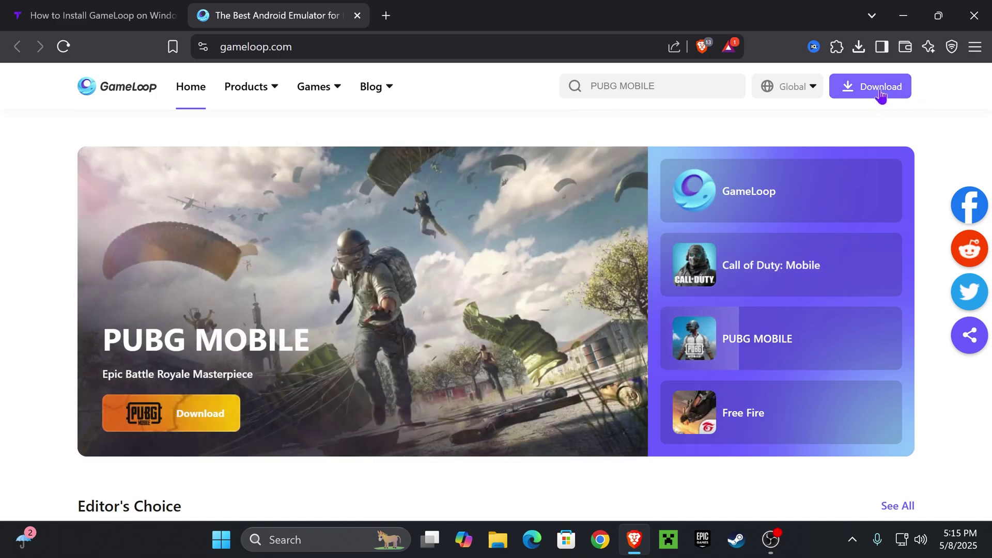
{"action": "left_click", "coordinate": [880, 93]}
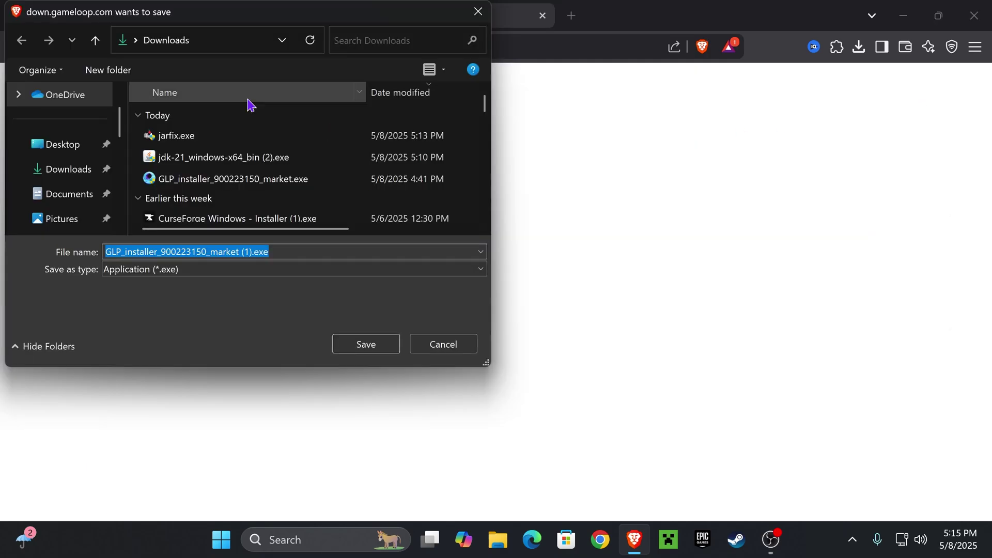
{"action": "left_click", "coordinate": [376, 345]}
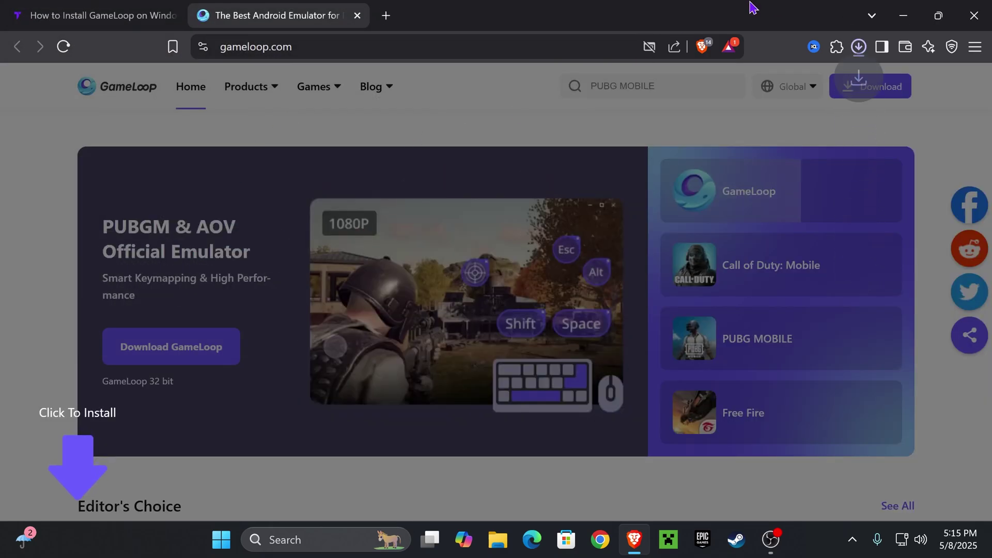
Move the browser window out of the way and place the downloaded GameLoop installer on the desktop
{"action": "left_click_drag", "start_coordinate": [703, 21], "coordinate": [494, 435]}
{"action": "left_click", "coordinate": [653, 461]}
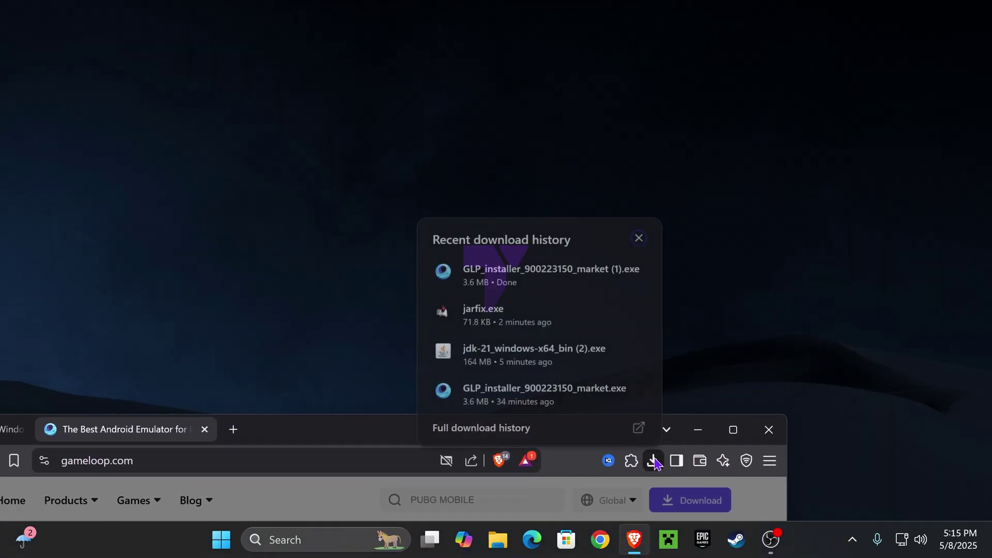
{"action": "left_click_drag", "start_coordinate": [478, 274], "coordinate": [586, 105]}
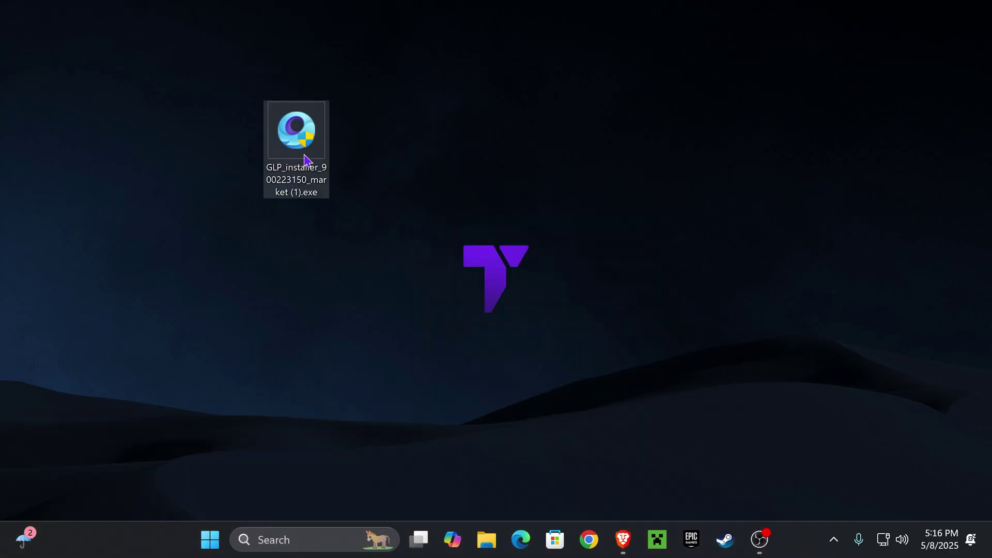
Install GameLoop with the installer on the desktop and launch it with the Shortcuts option turned off
{"action": "double_click", "coordinate": [297, 134]}
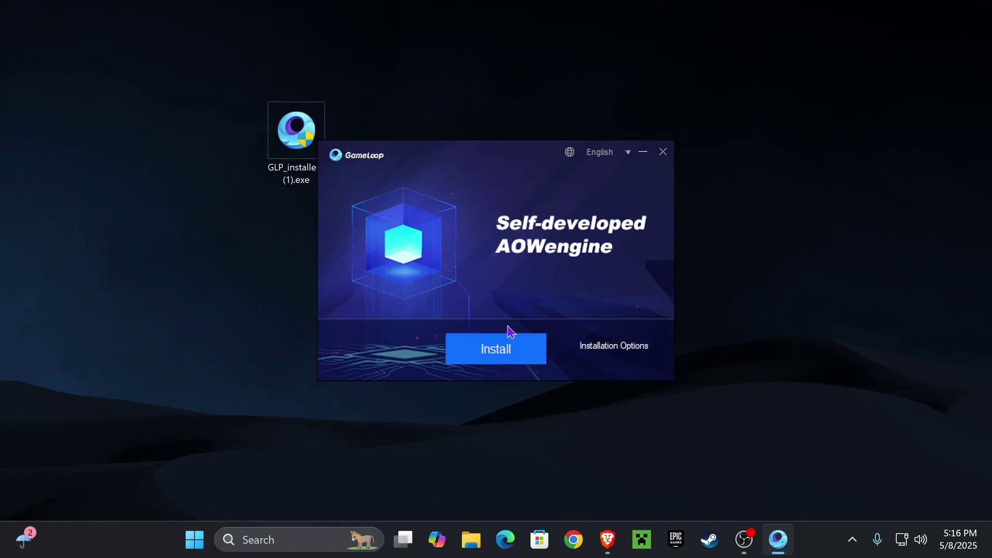
{"action": "left_click", "coordinate": [515, 350]}
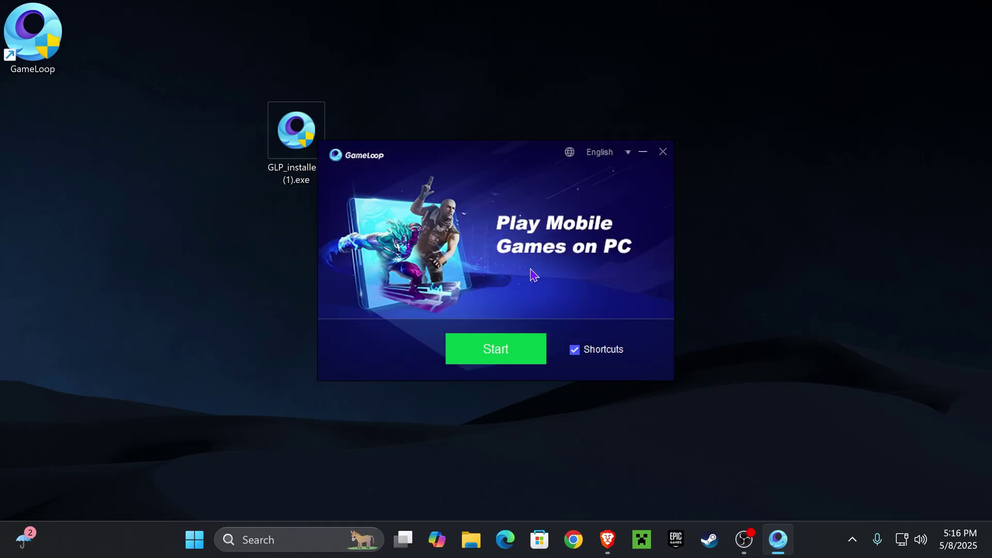
{"action": "left_click", "coordinate": [575, 351]}
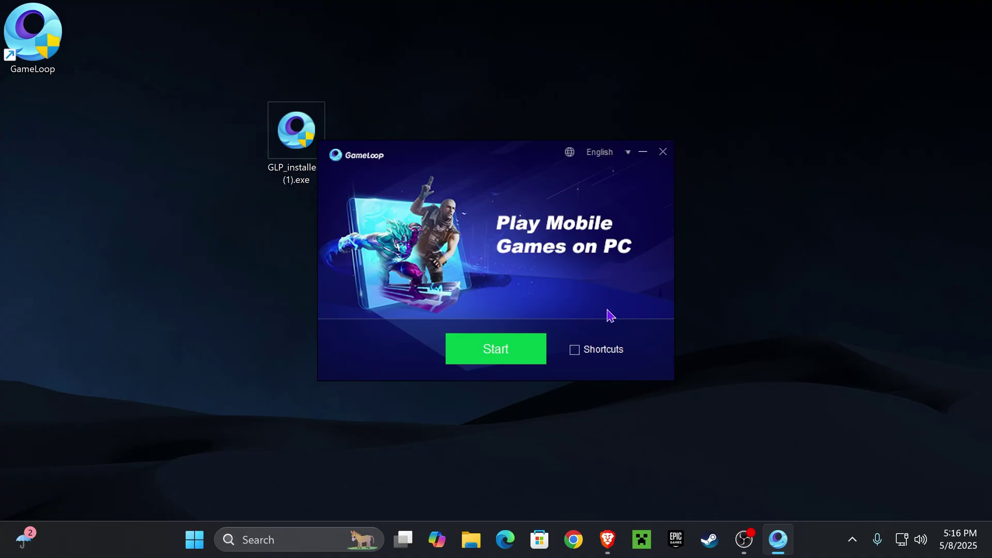
{"action": "left_click", "coordinate": [521, 355]}
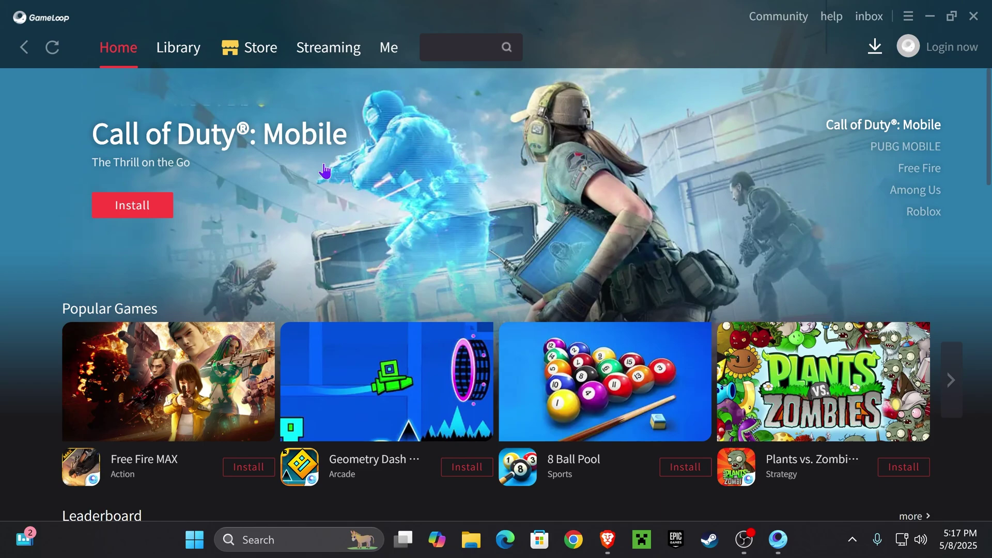
Search GameLoop for "call of duty" and start installing Call of Duty: Mobile
{"action": "left_click", "coordinate": [459, 44]}
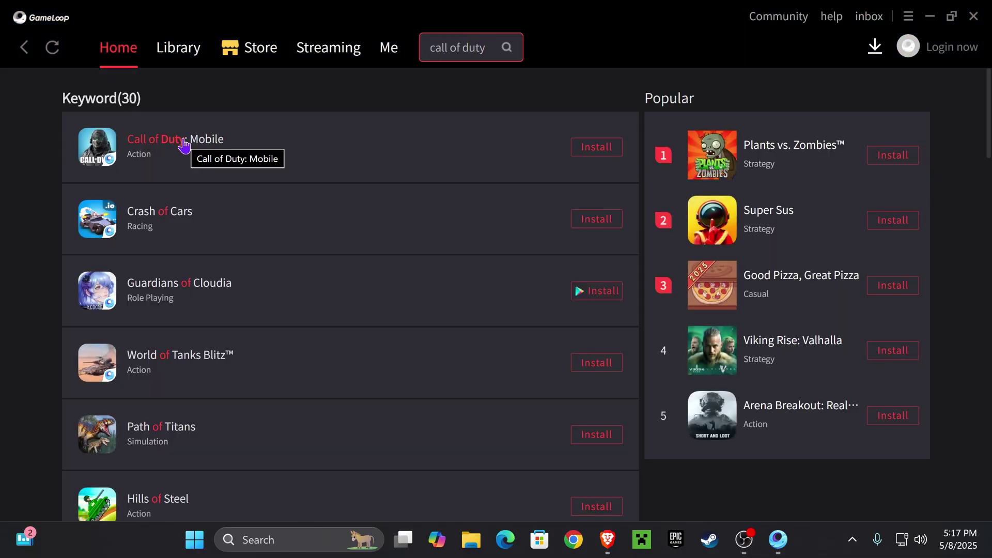
{"action": "left_click", "coordinate": [607, 151]}
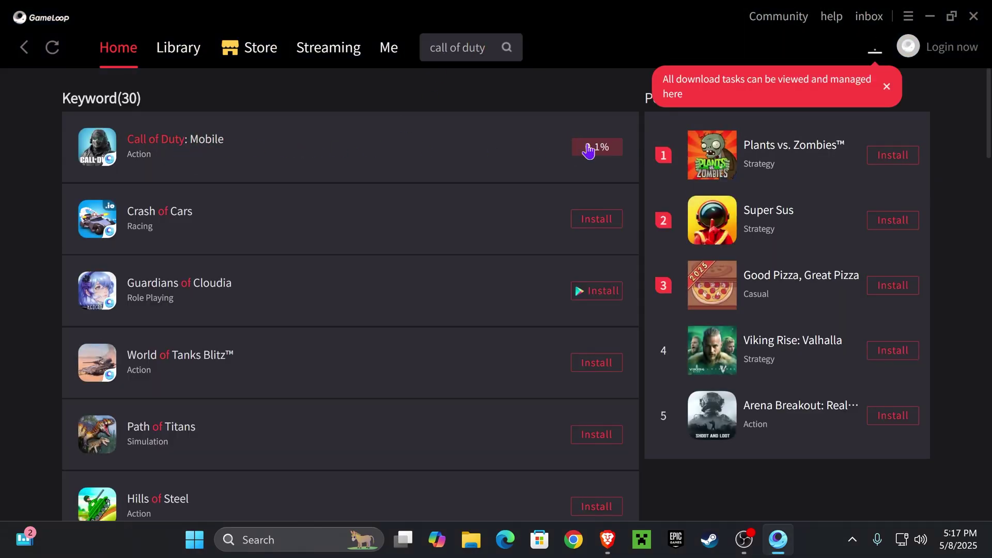
Minimize GameLoop and delete the GLP_installer setup file from the desktop
{"action": "left_click", "coordinate": [930, 16]}
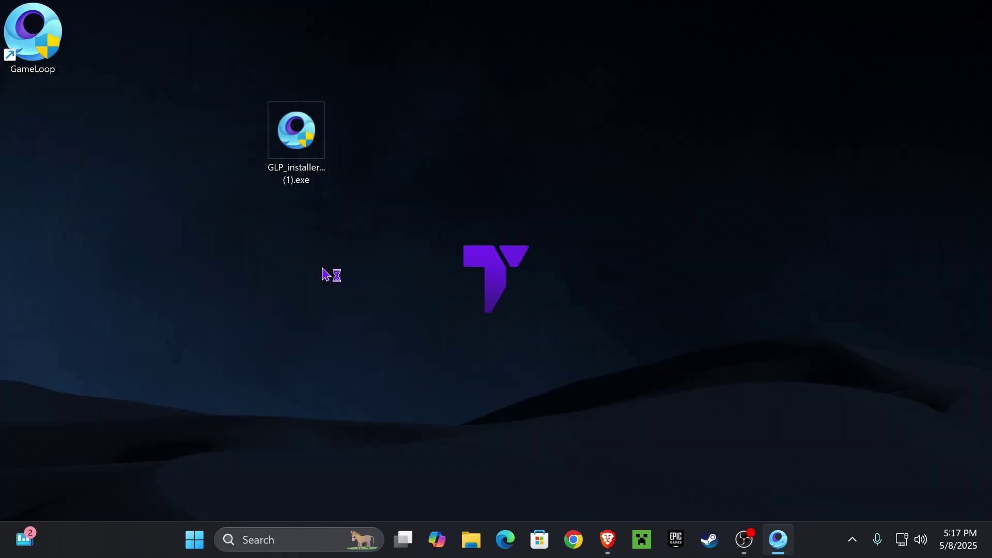
{"action": "left_click", "coordinate": [305, 178]}
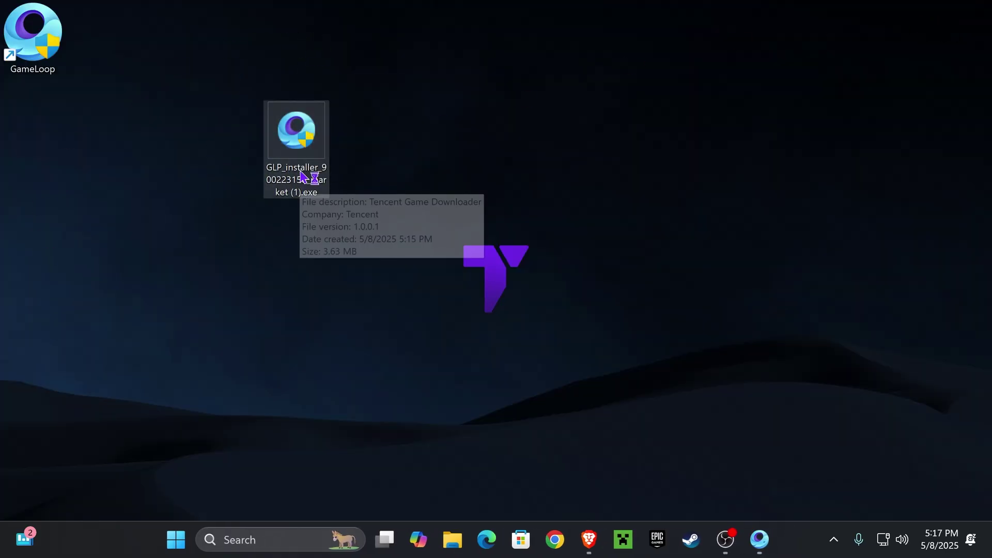
{"action": "key", "text": "Delete"}
{"action": "left_click_drag", "start_coordinate": [416, 184], "coordinate": [207, 88]}
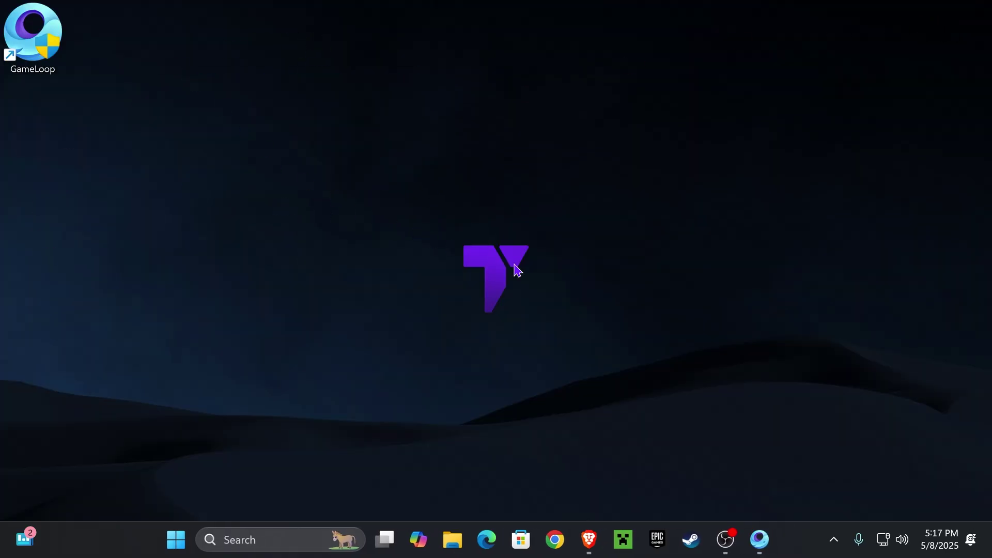
Return to GameLoop, launch Call of Duty: Mobile from the game library and continue past the introduction to the controls
{"action": "left_click", "coordinate": [760, 539]}
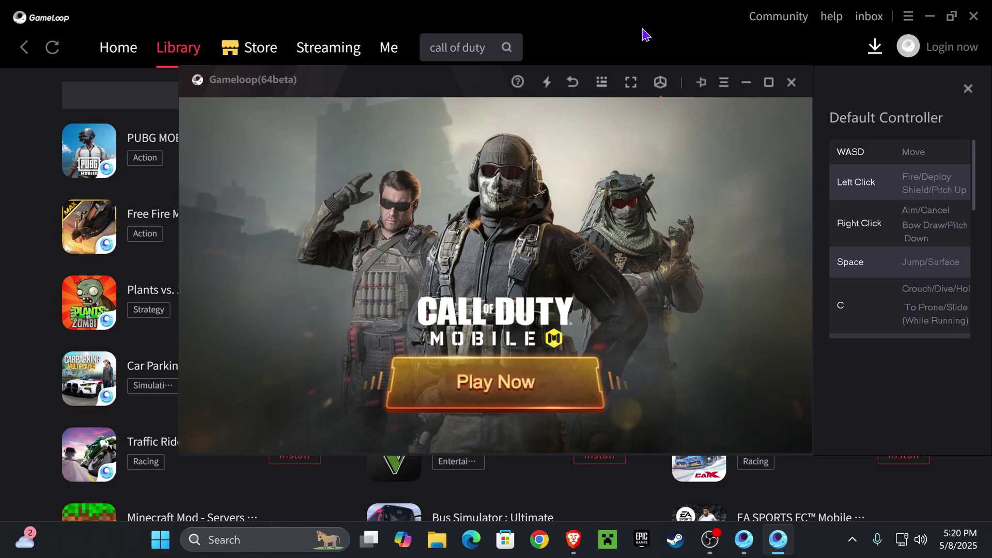
{"action": "left_click", "coordinate": [176, 49]}
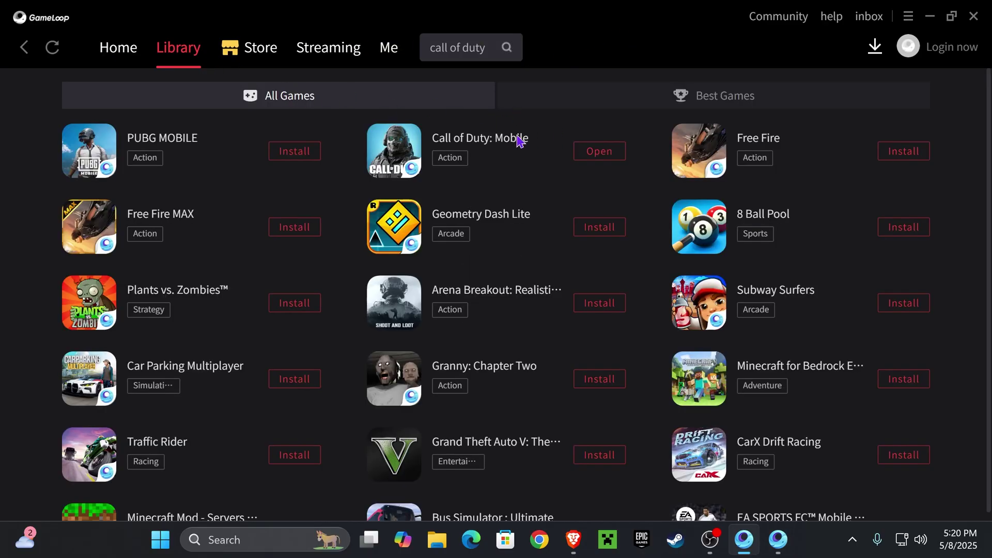
{"action": "left_click", "coordinate": [609, 161]}
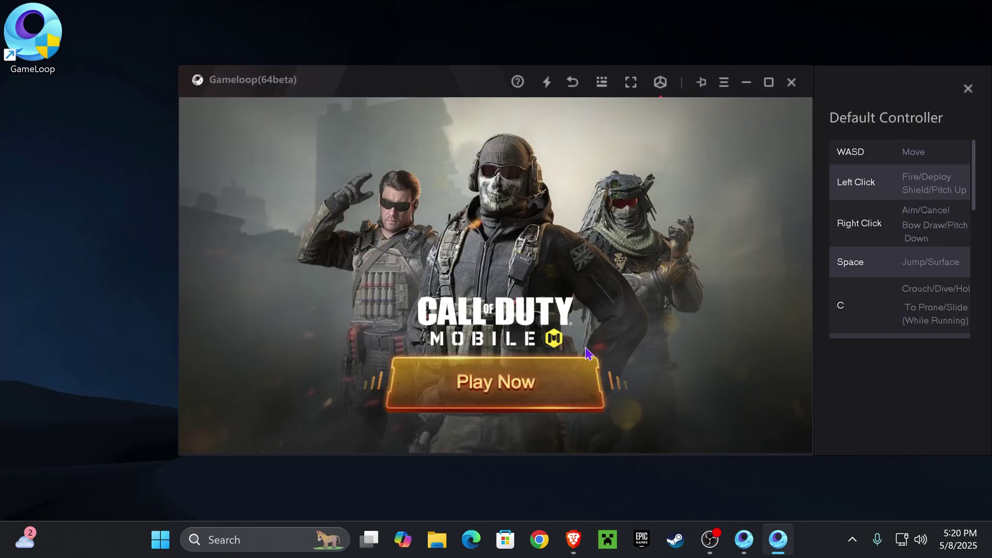
{"action": "left_click", "coordinate": [555, 391]}
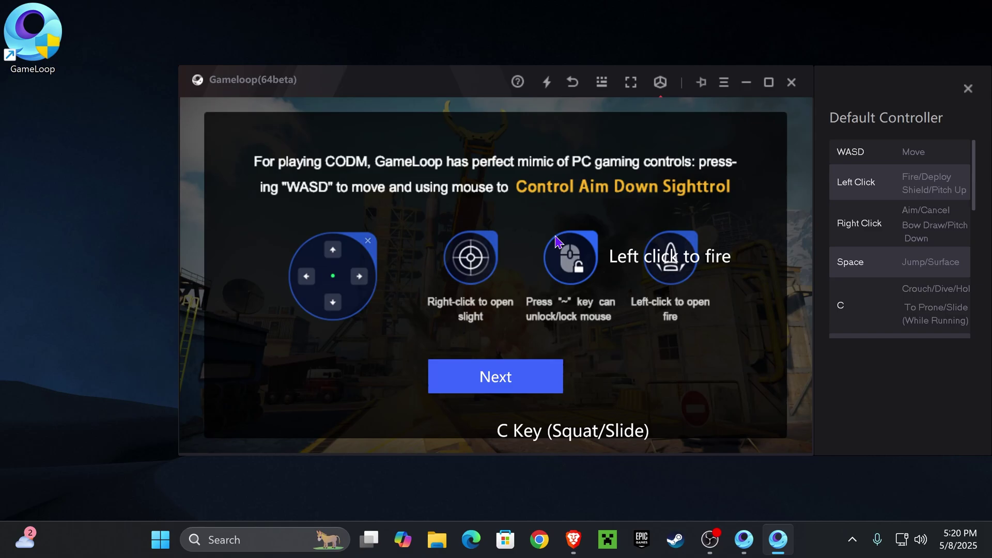
{"action": "left_click", "coordinate": [538, 379]}
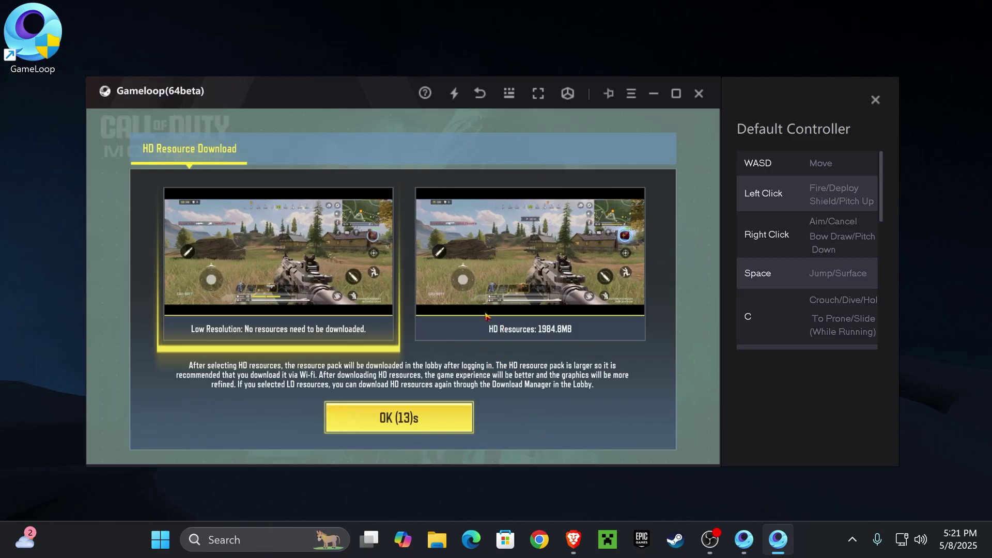
Compare the HD Resources option, choose Low Resolution for the game graphics and confirm the selection
{"action": "left_click", "coordinate": [486, 316]}
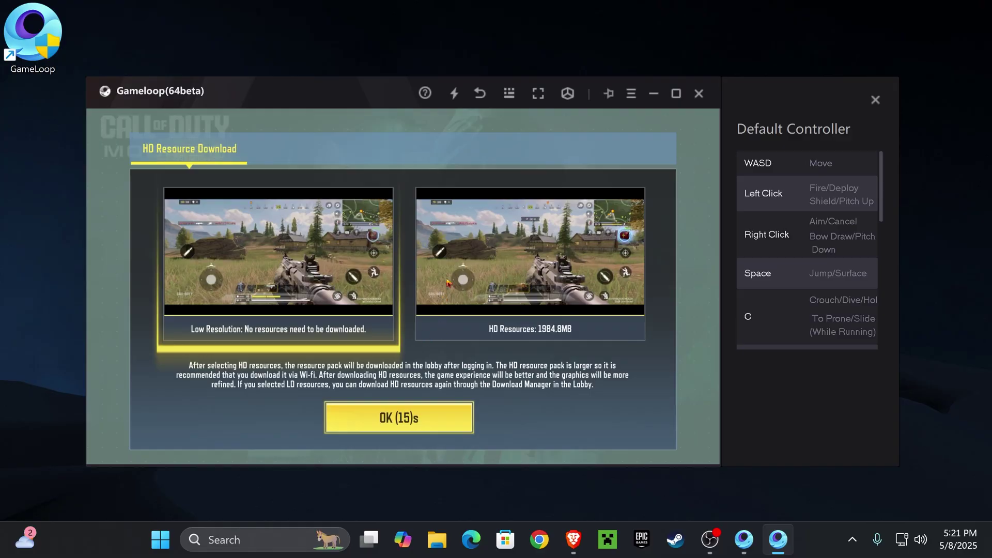
{"action": "left_click", "coordinate": [554, 304]}
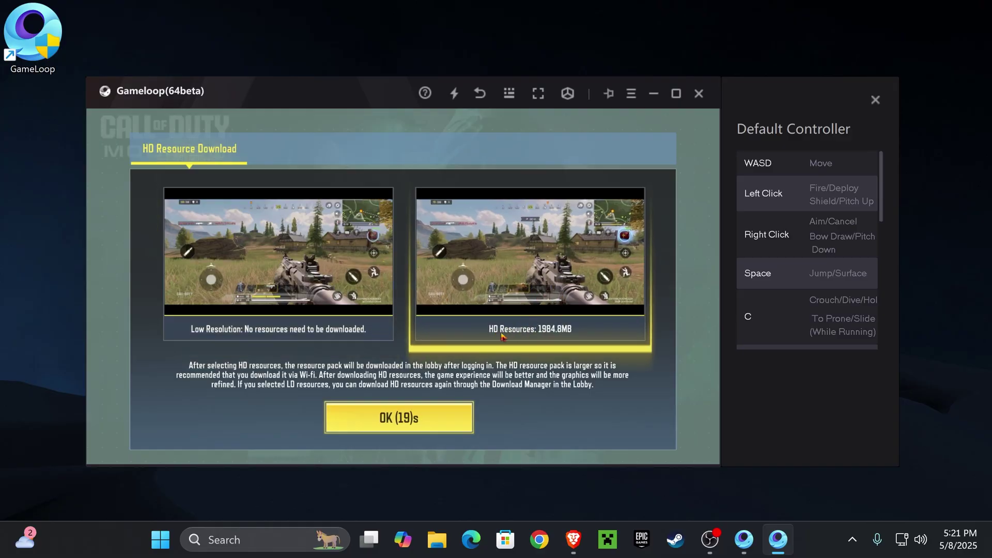
{"action": "left_click", "coordinate": [278, 279]}
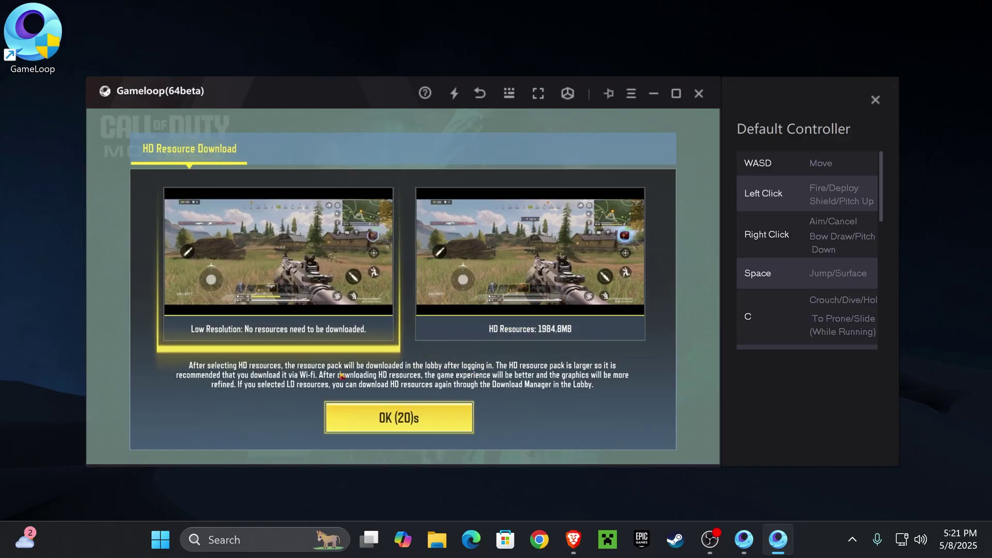
{"action": "left_click", "coordinate": [419, 423]}
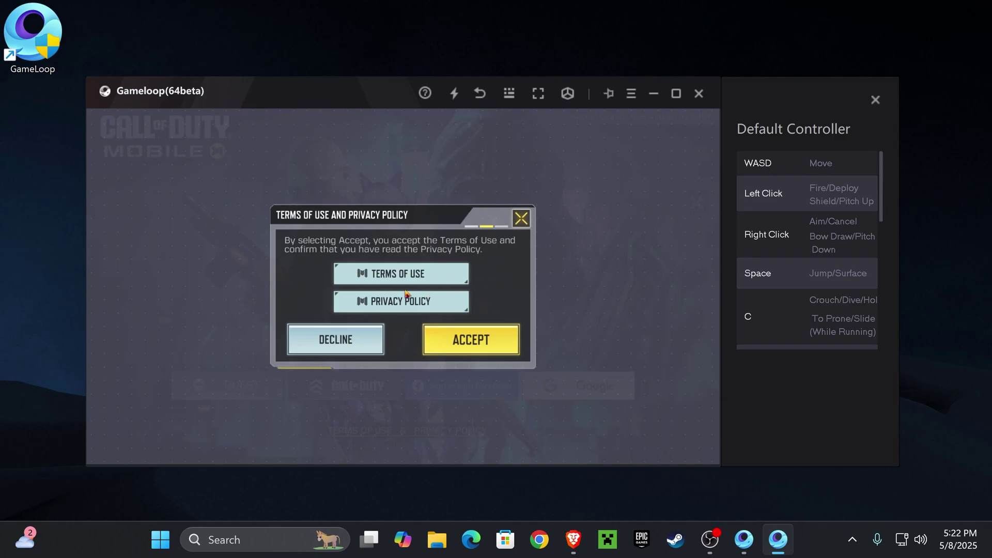
Accept the Terms of Use and Privacy Policy and skip the game's intro video
{"action": "left_click", "coordinate": [499, 346]}
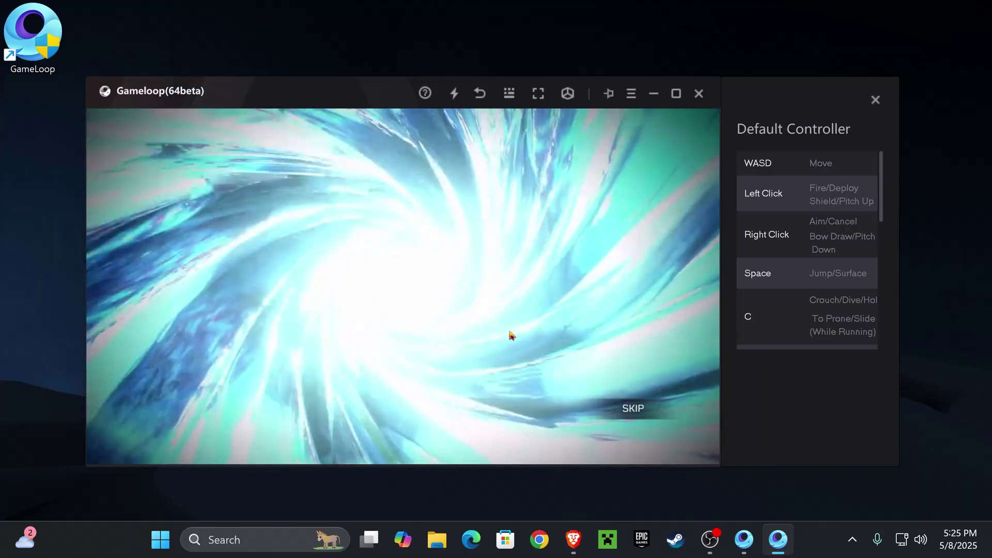
{"action": "left_click", "coordinate": [640, 411]}
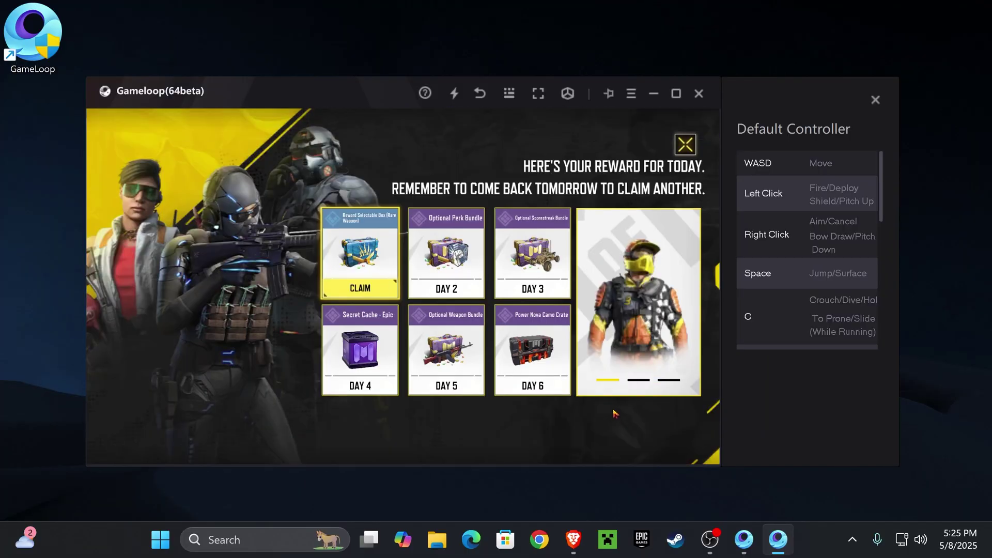
Dismiss the daily reward screen, claim the Back in Action Special rewards and continue past the received weapon to the lobby
{"action": "left_click", "coordinate": [614, 413]}
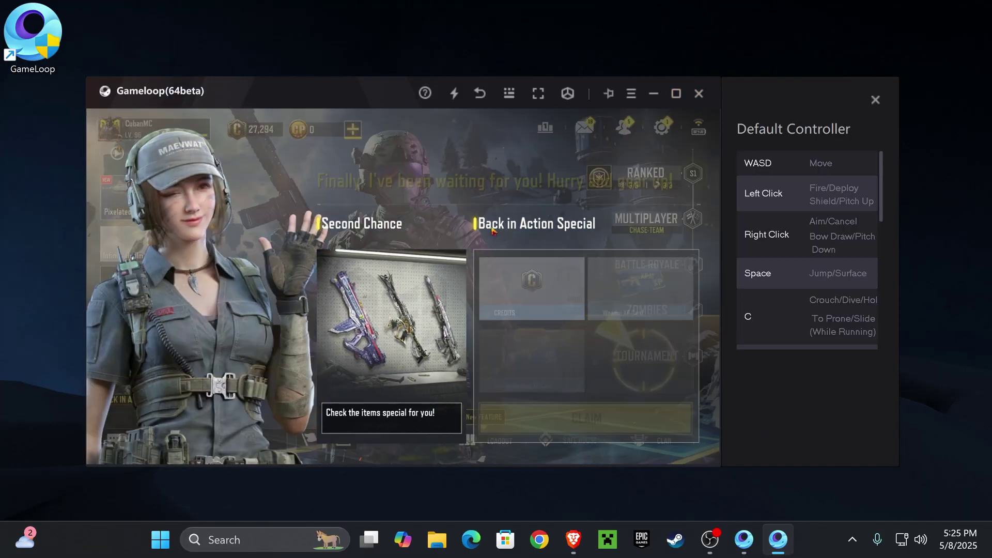
{"action": "left_click", "coordinate": [616, 413]}
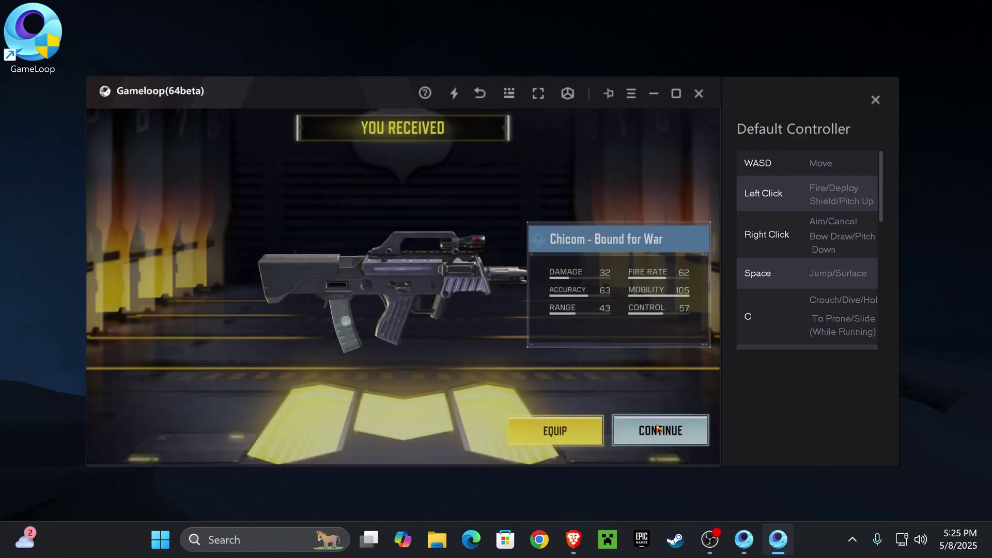
{"action": "left_click", "coordinate": [660, 428]}
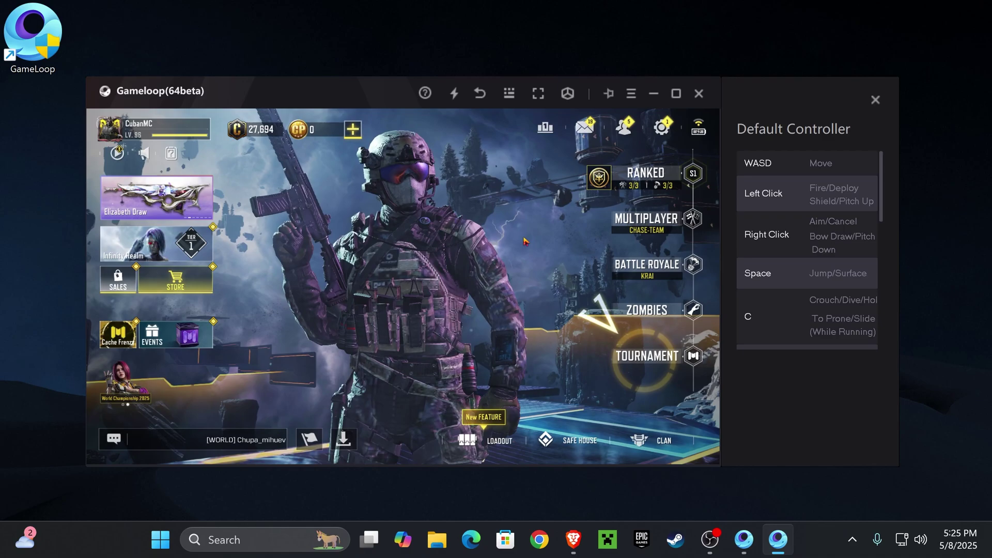
Open the game's settings and review the favorited options for MP Mode
{"action": "left_click", "coordinate": [662, 126]}
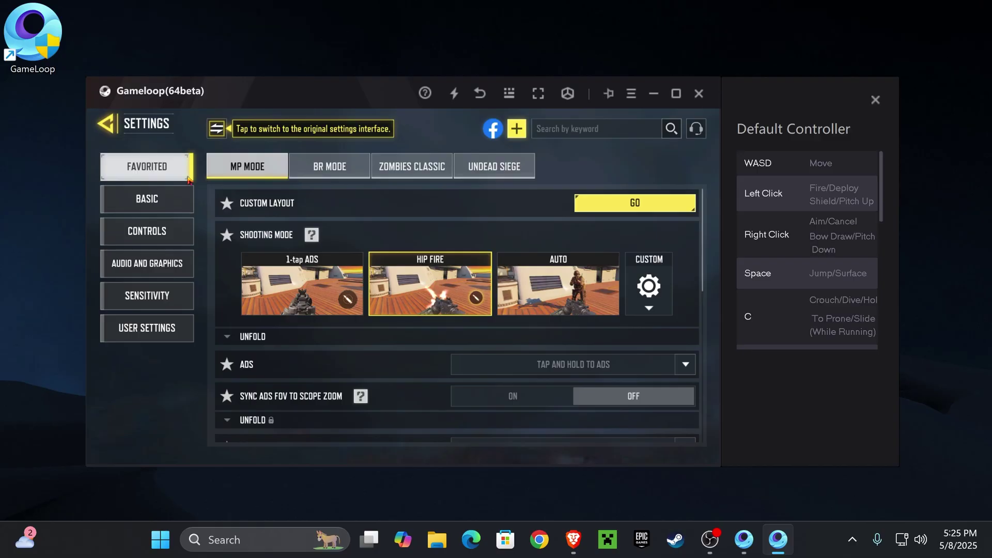
{"action": "scroll", "coordinate": [392, 286], "scroll_direction": "down", "scroll_amount": 5}
{"action": "scroll", "coordinate": [361, 314], "scroll_direction": "up", "scroll_amount": 5}
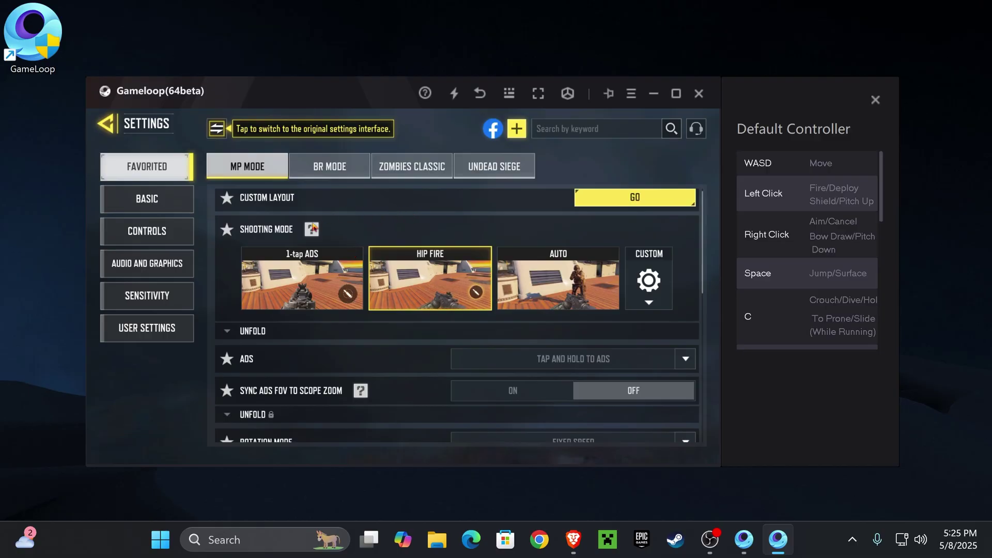
{"action": "scroll", "coordinate": [341, 231], "scroll_direction": "down", "scroll_amount": 5}
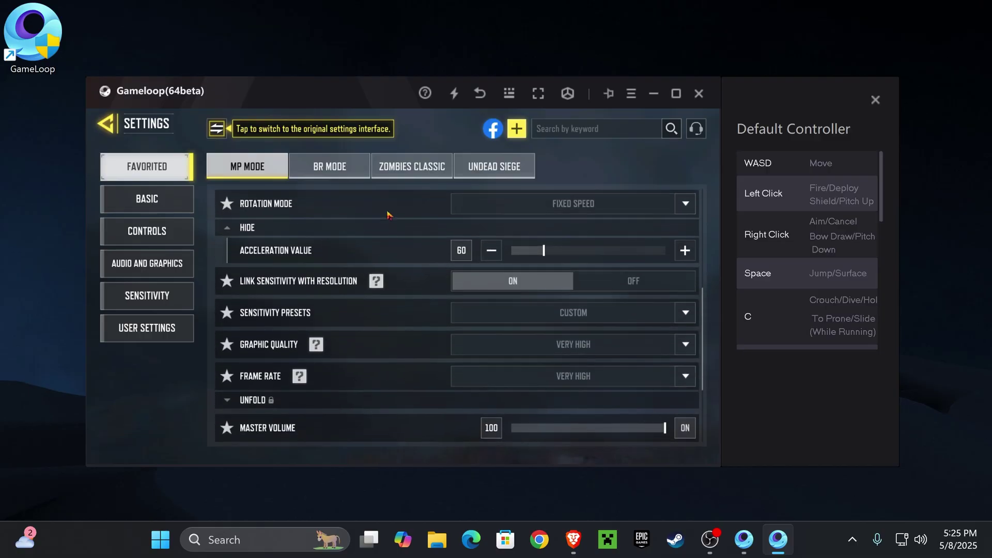
In the audio and graphics settings for MP Mode, set both the graphic quality and the frame rate to Low
{"action": "left_click", "coordinate": [168, 265]}
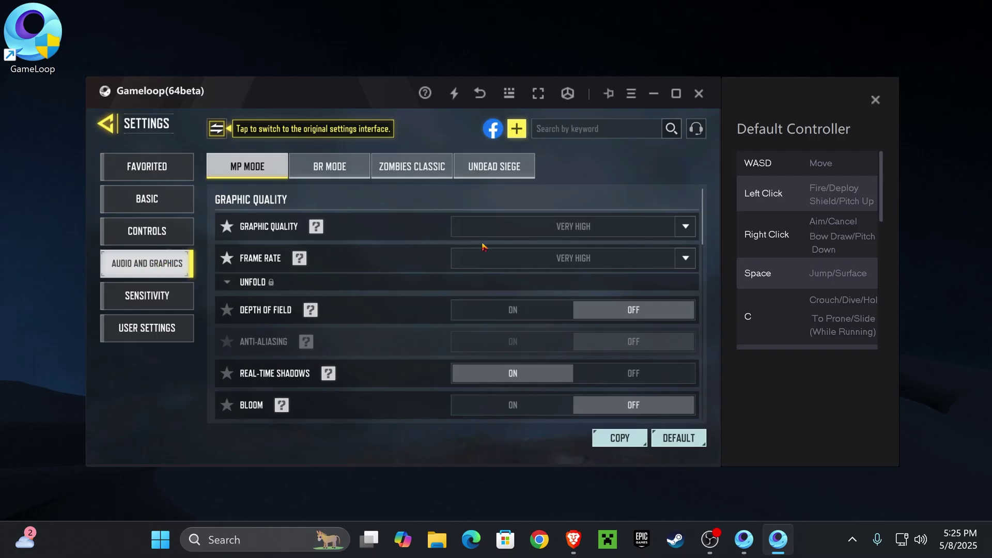
{"action": "left_click", "coordinate": [685, 227]}
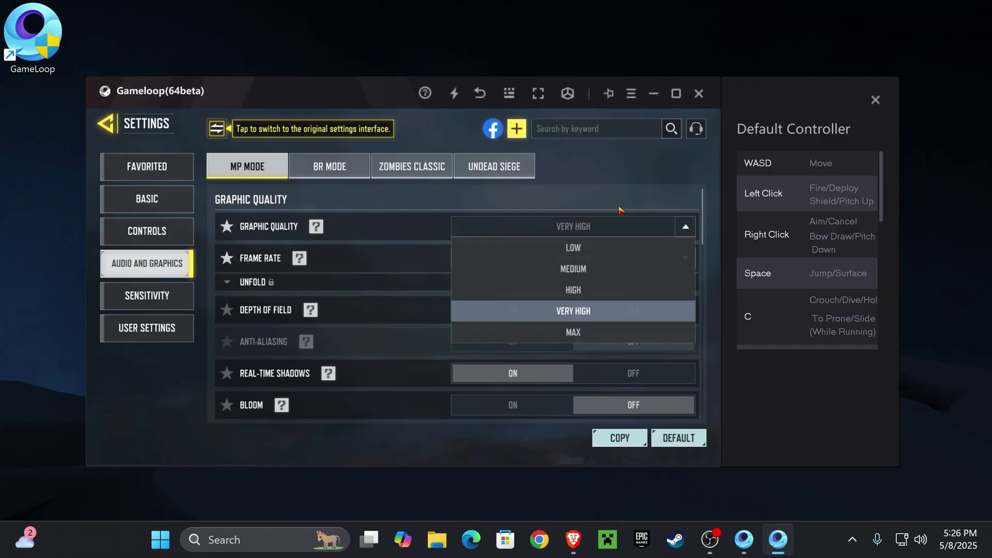
{"action": "left_click", "coordinate": [687, 229]}
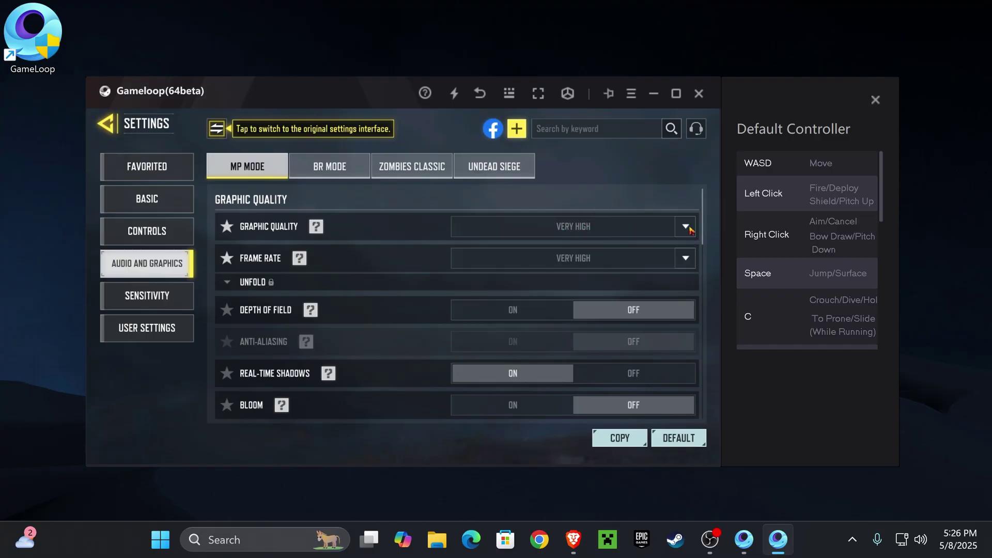
{"action": "left_click", "coordinate": [685, 227]}
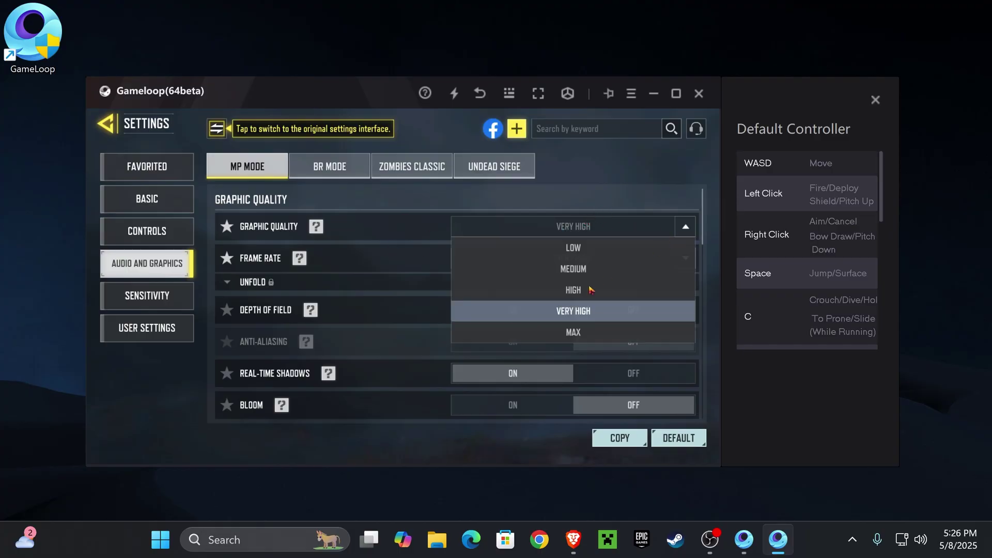
{"action": "left_click", "coordinate": [653, 249]}
{"action": "left_click", "coordinate": [674, 264]}
{"action": "left_click", "coordinate": [574, 280]}
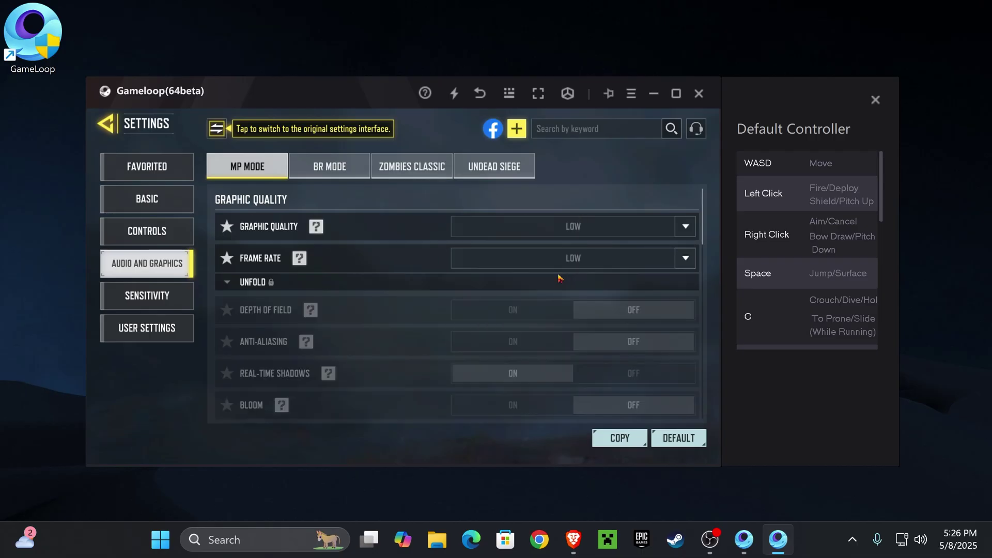
Close the Call of Duty: Mobile window and open the GameLoop settings
{"action": "left_click", "coordinate": [699, 93]}
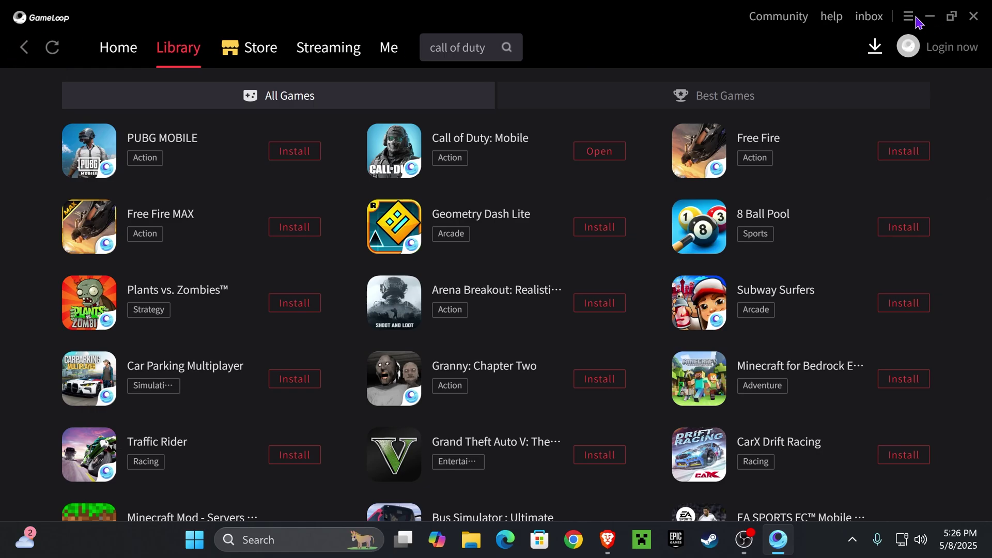
{"action": "left_click", "coordinate": [909, 19]}
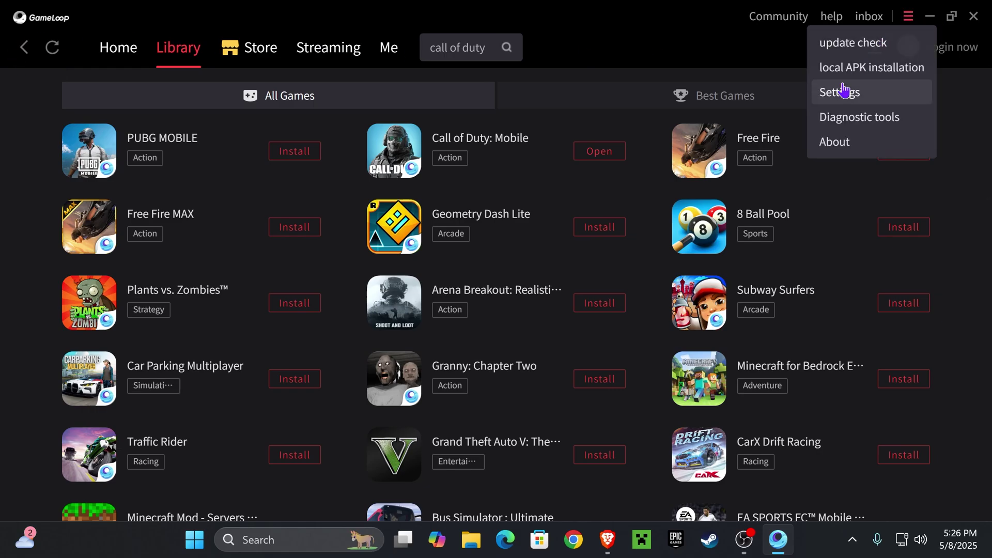
{"action": "left_click", "coordinate": [854, 95]}
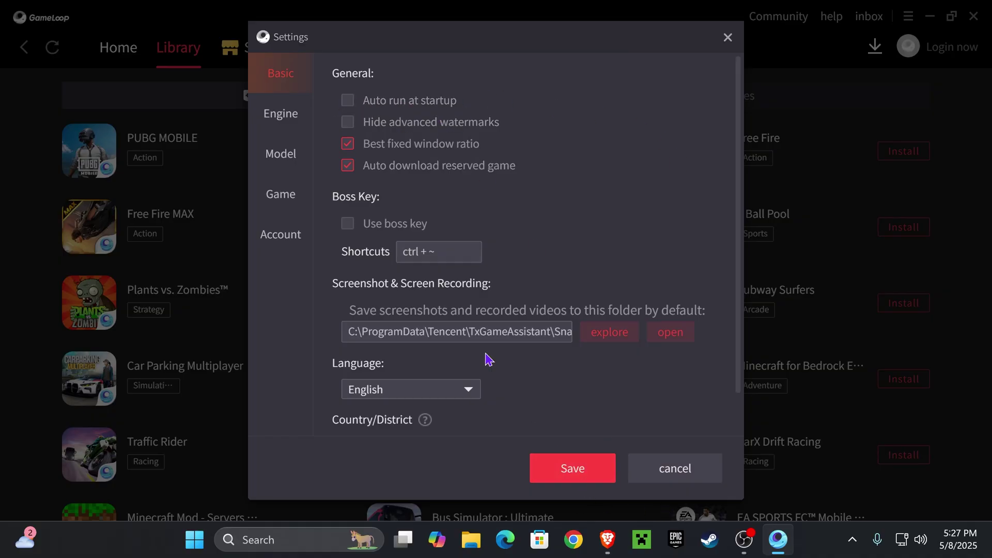
Review the emulator's Engine settings, including rendering mode, memory, processor, resolution, screen DPI and audio devices
{"action": "left_click", "coordinate": [285, 117]}
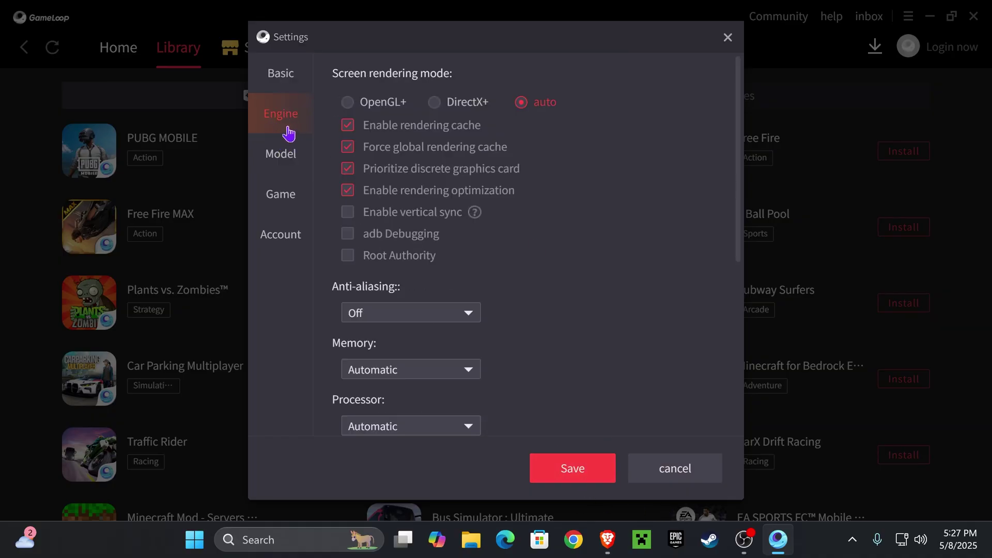
{"action": "scroll", "coordinate": [579, 243], "scroll_direction": "down", "scroll_amount": 6}
{"action": "scroll", "coordinate": [564, 248], "scroll_direction": "up", "scroll_amount": 6}
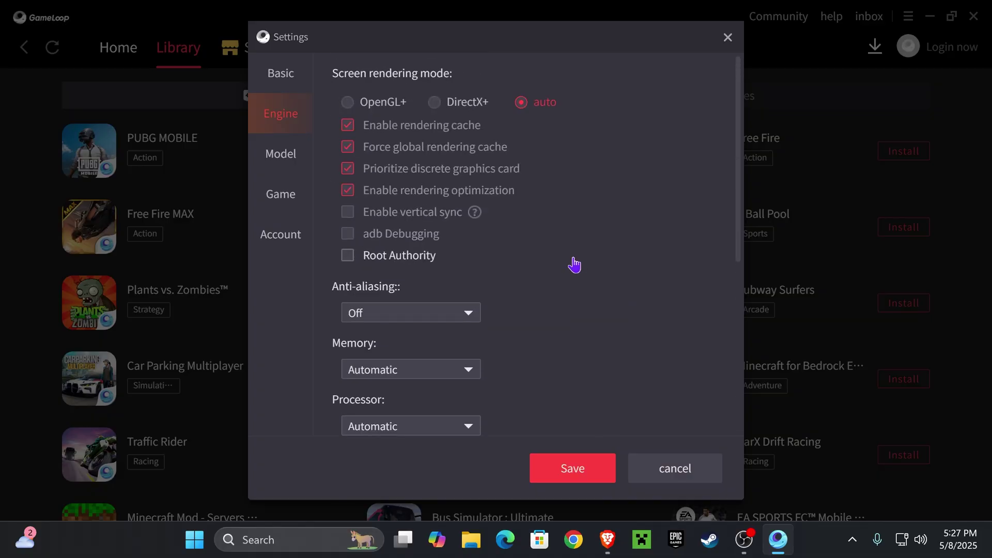
{"action": "scroll", "coordinate": [538, 258], "scroll_direction": "down", "scroll_amount": 5}
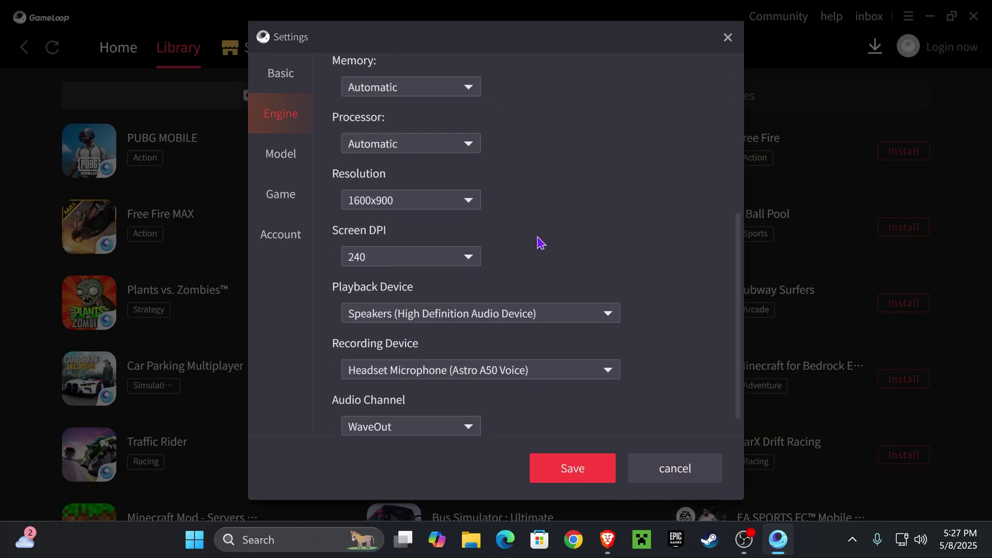
{"action": "scroll", "coordinate": [598, 223], "scroll_direction": "up", "scroll_amount": 6}
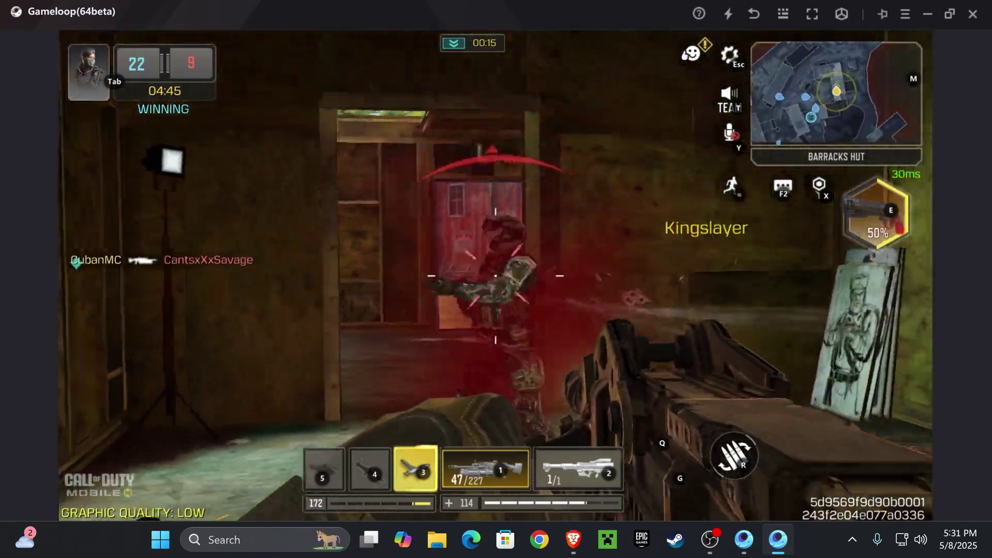
Fire at the enemies in the Call of Duty: Mobile multiplayer match
{"action": "left_click", "coordinate": [495, 276]}
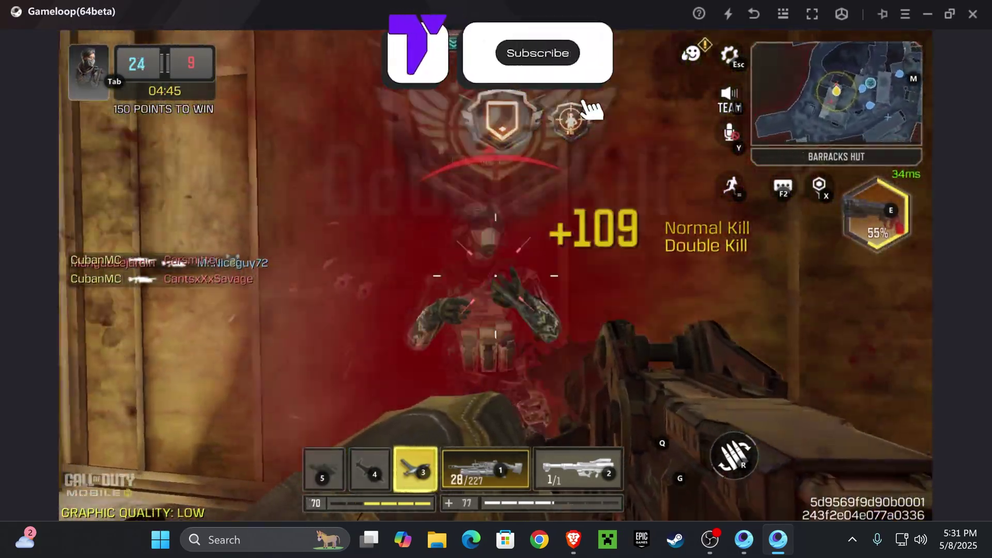
{"action": "left_click", "coordinate": [496, 276]}
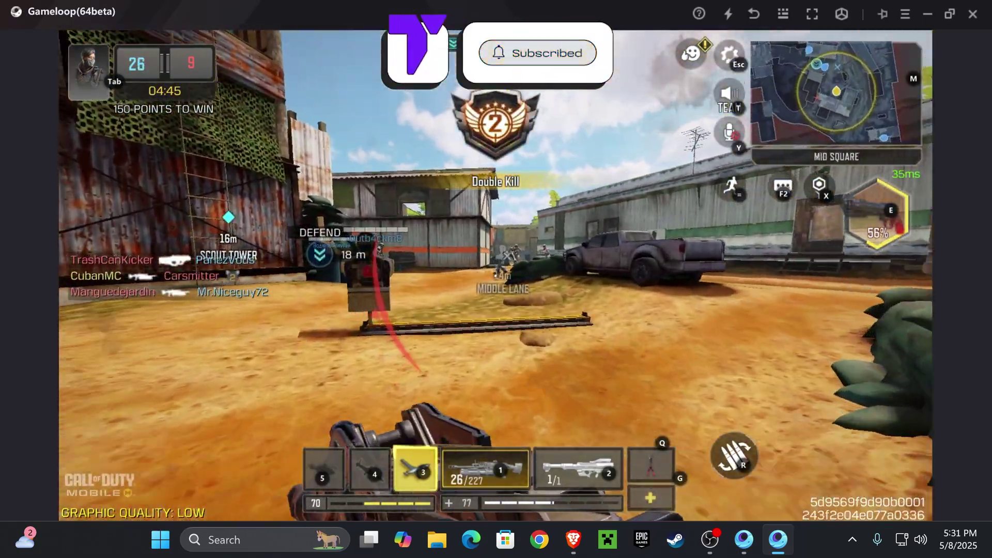
{"action": "left_click", "coordinate": [495, 275]}
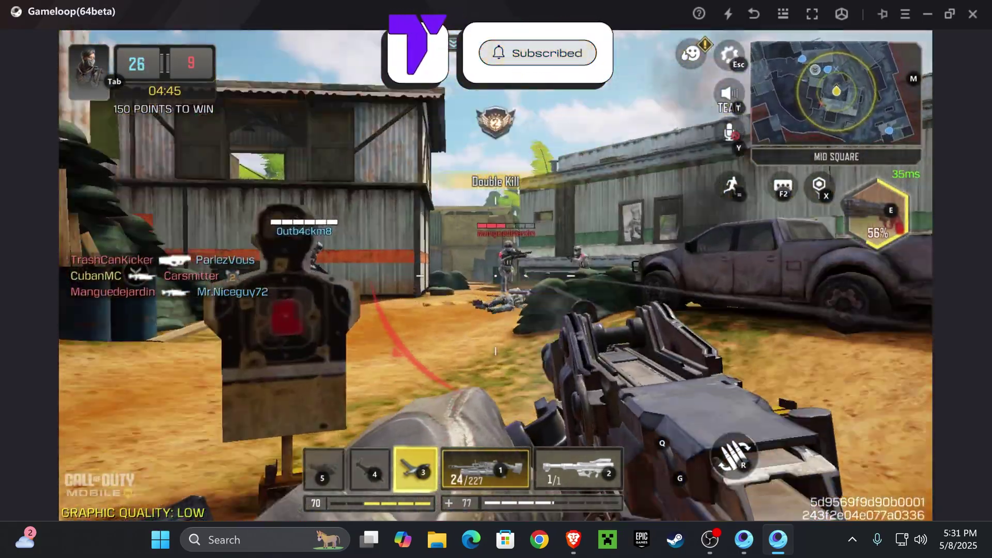